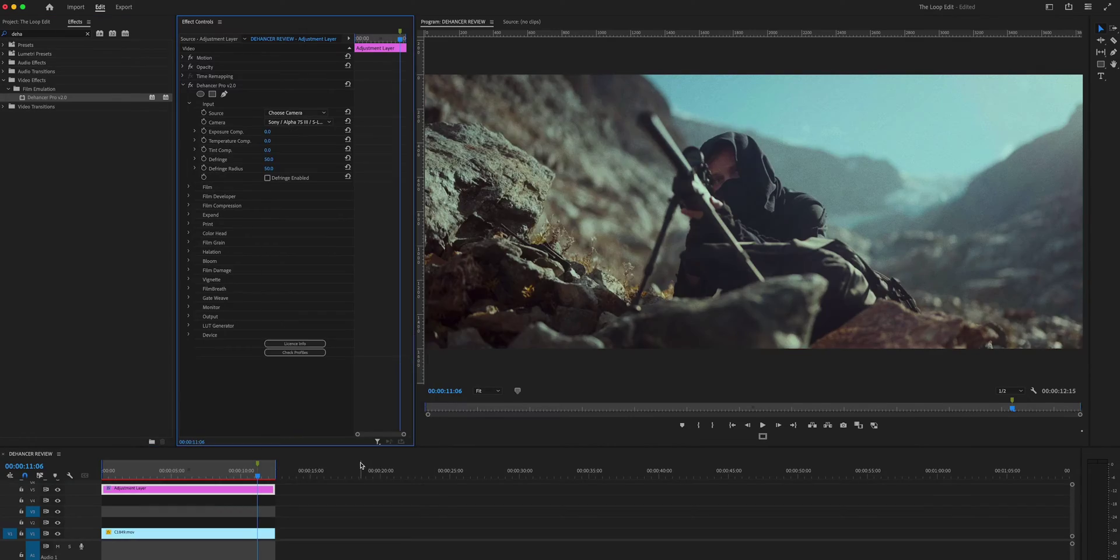
Preview the Dehancer film look by picking a stock from the film profile list.
left_click(298, 122)
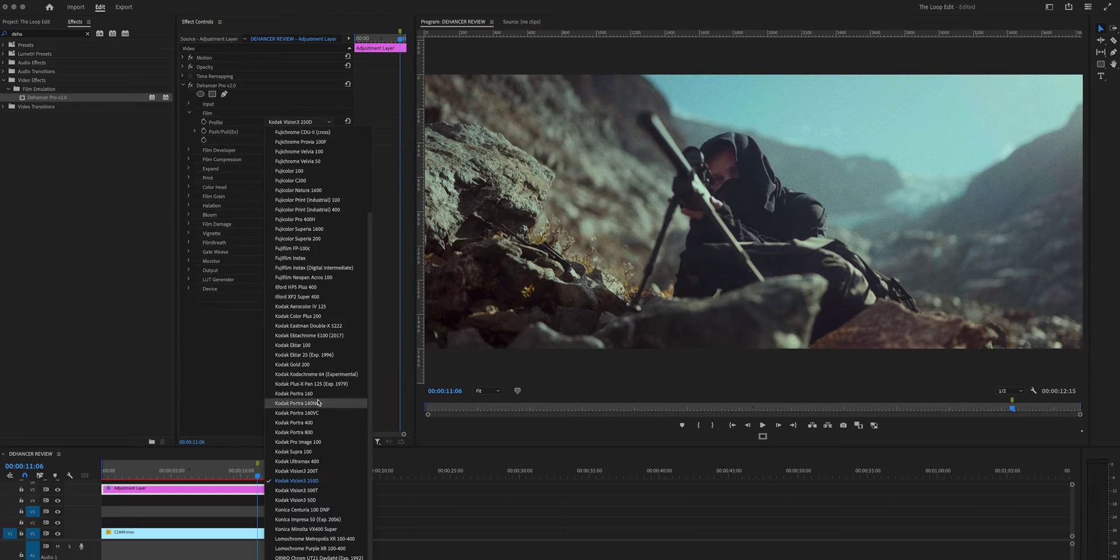
left_click(303, 137)
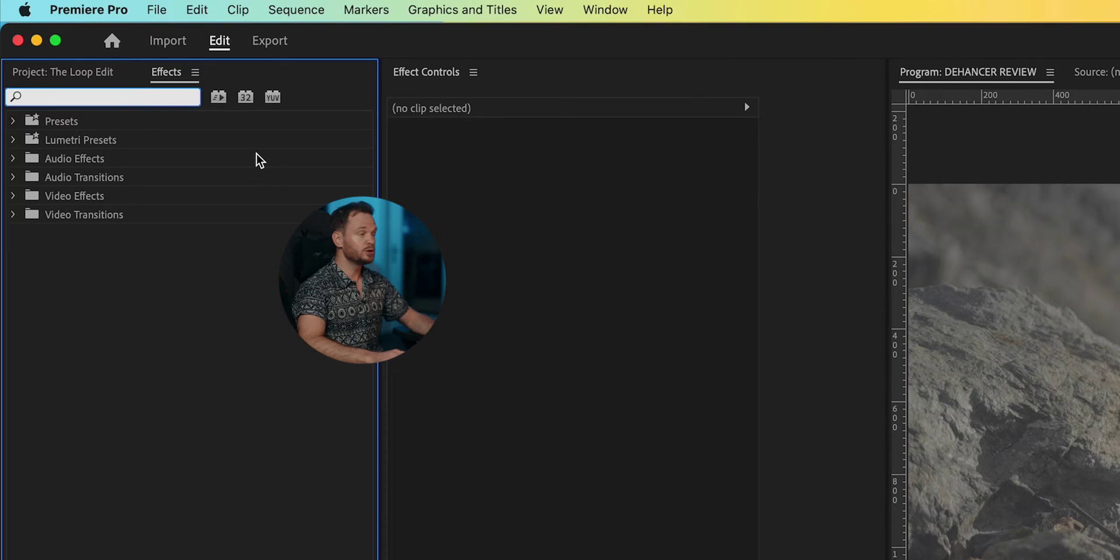
Search effects for 'deha' and apply Dehancer Pro v2.0 to the C1849.mov clip.
left_click(73, 46)
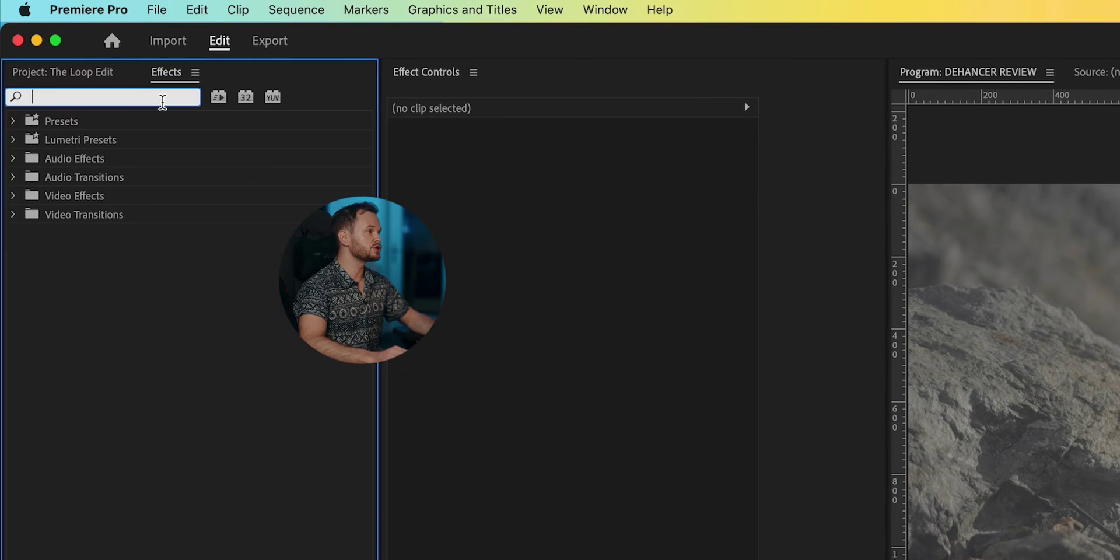
type("deha")
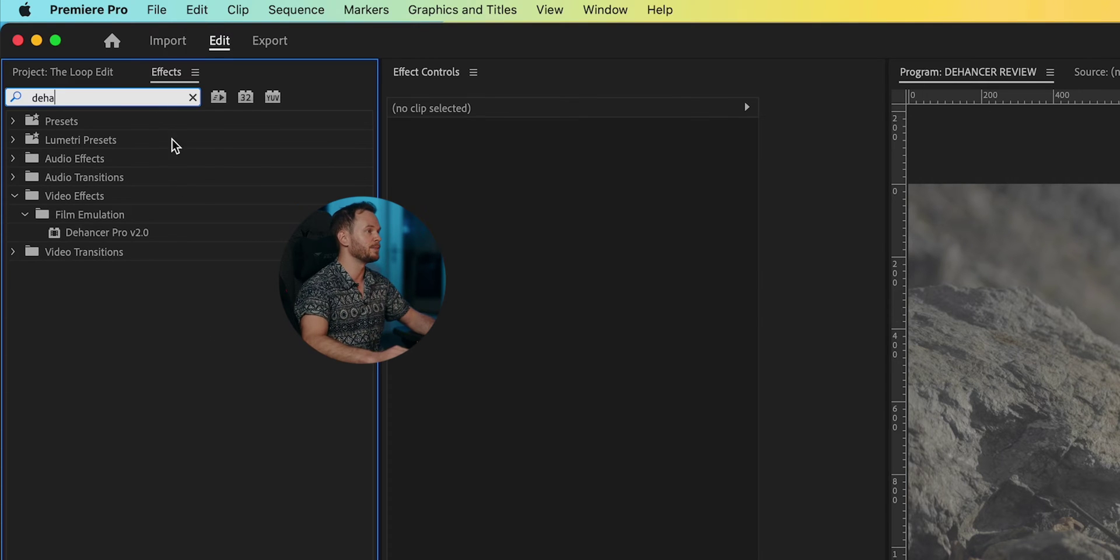
left_click(106, 232)
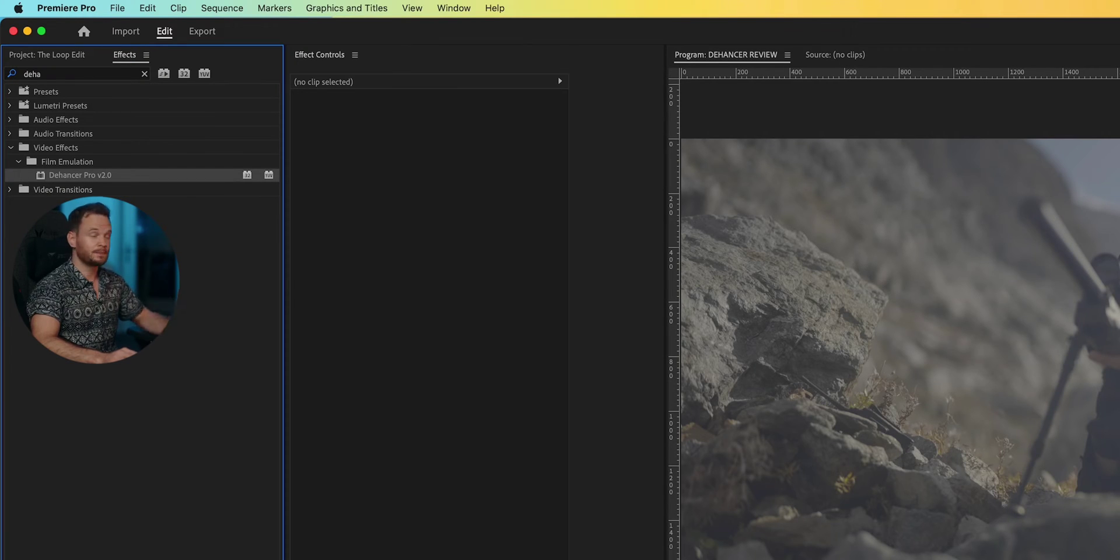
left_click_drag(62, 181, 308, 421)
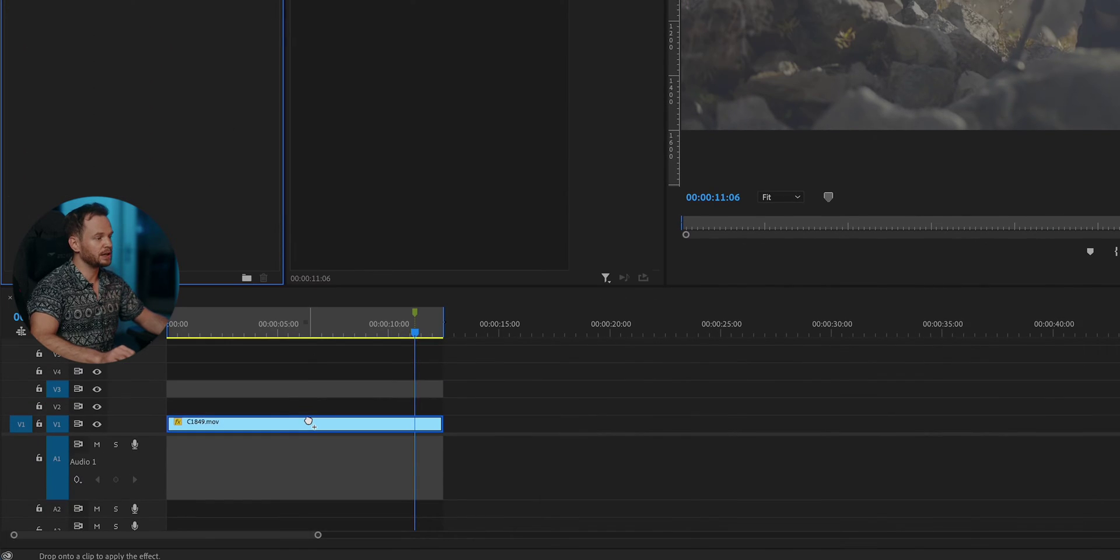
left_click(264, 274)
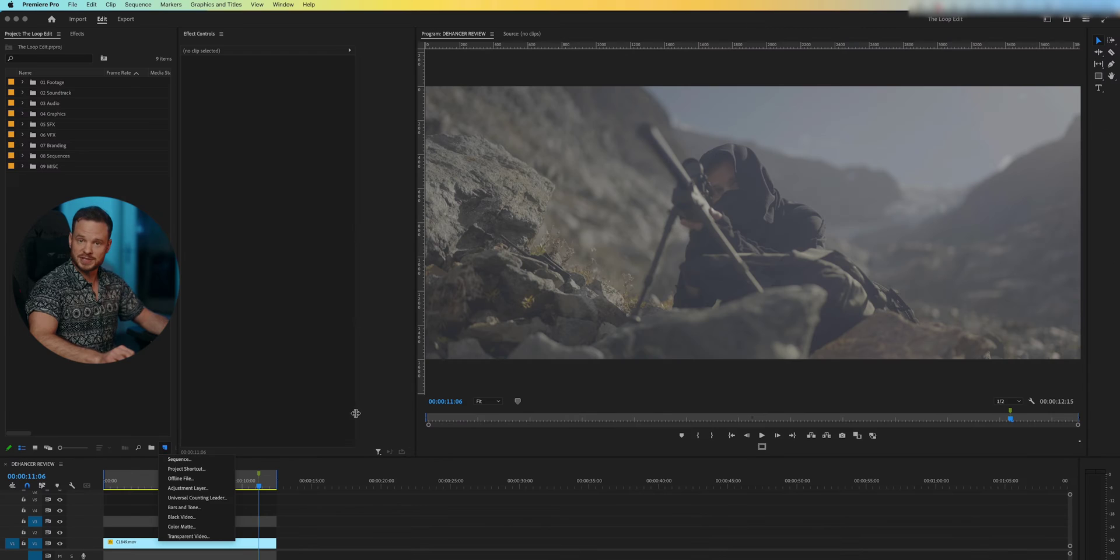
Create an Adjustment Layer on V5 from the sequence start, extended to 00:00:12:15.
left_click(188, 488)
left_click_drag(58, 177, 135, 526)
left_click_drag(216, 423, 165, 386)
left_click_drag(275, 383, 438, 395)
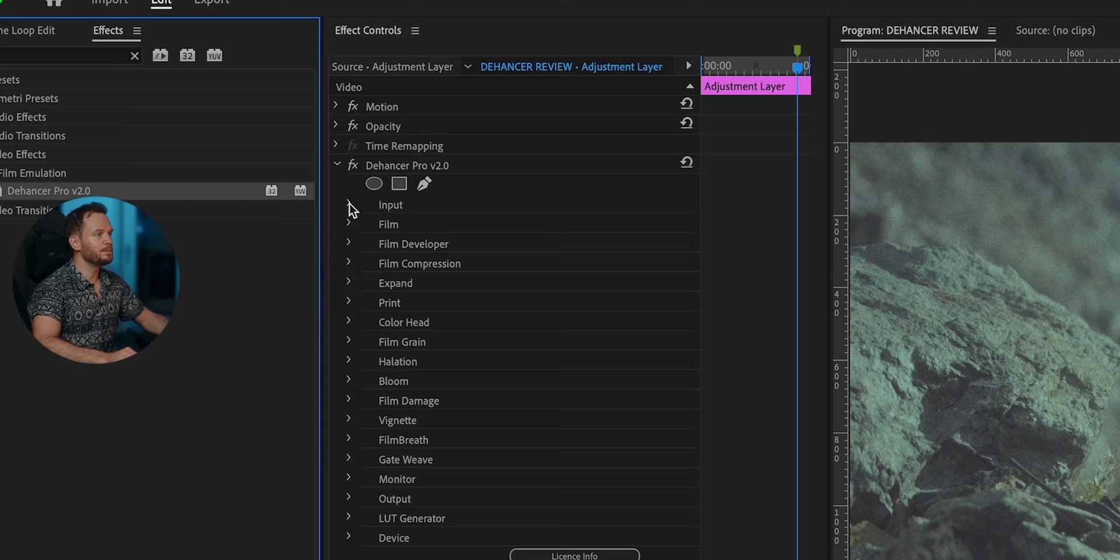
Change Dehancer's Input Source from Rec.709 to Choose Camera.
left_click(349, 204)
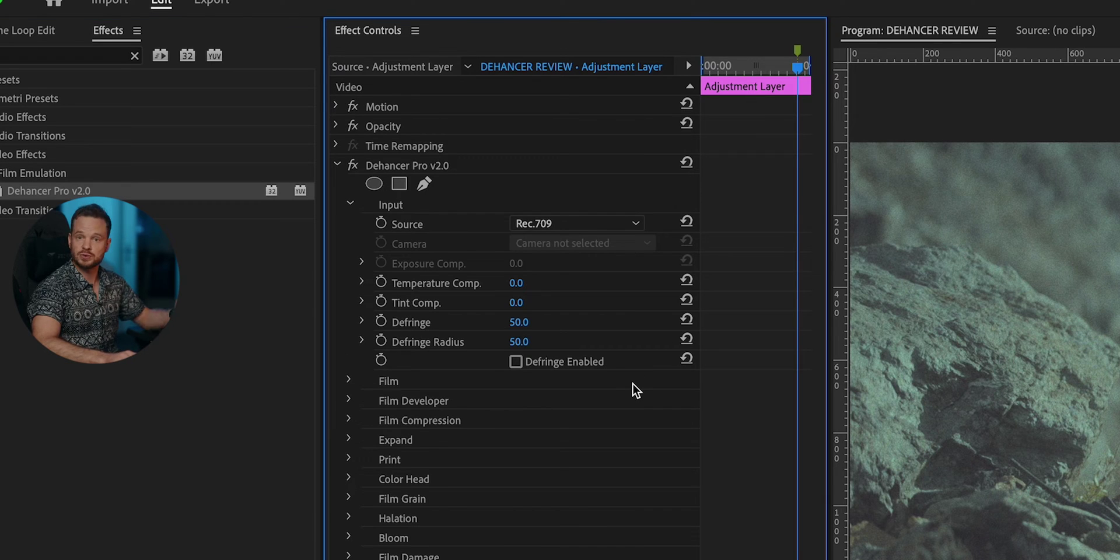
left_click(586, 225)
left_click(599, 360)
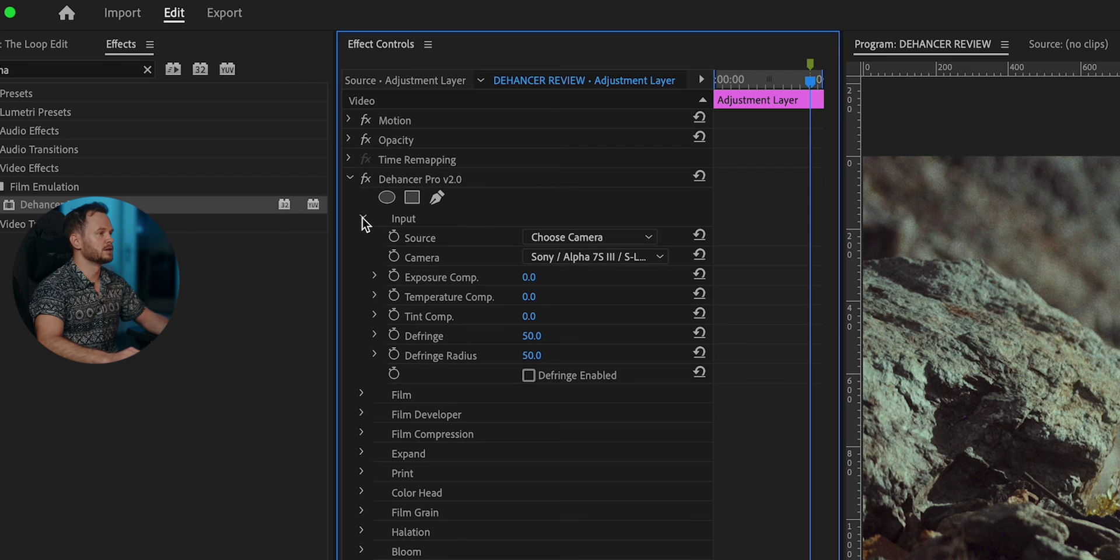
In Dehancer's Film settings, try Kodak Kodachrome 64, then settle on Kodak Vision3 250D.
left_click(363, 219)
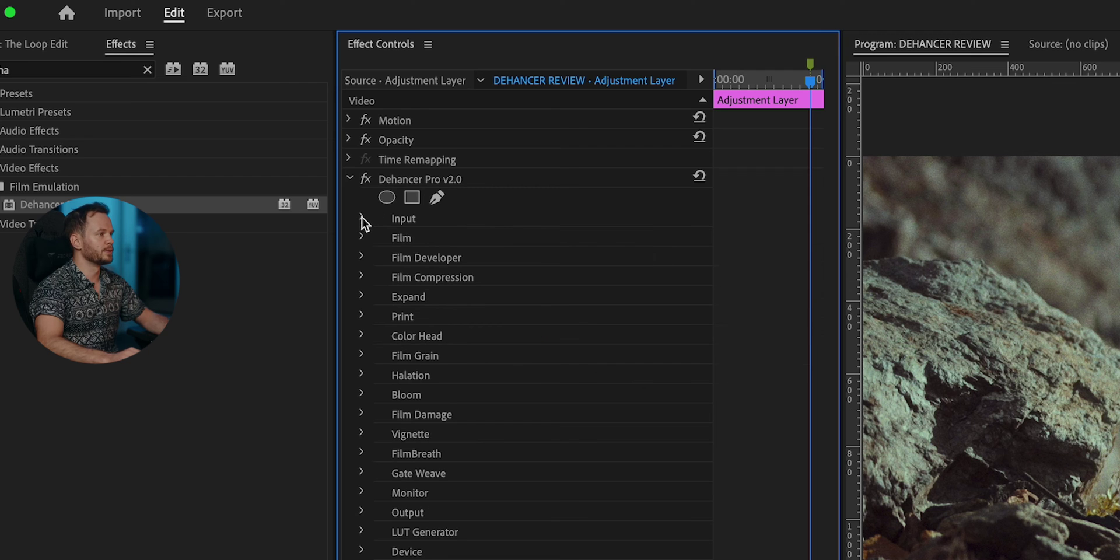
left_click(362, 237)
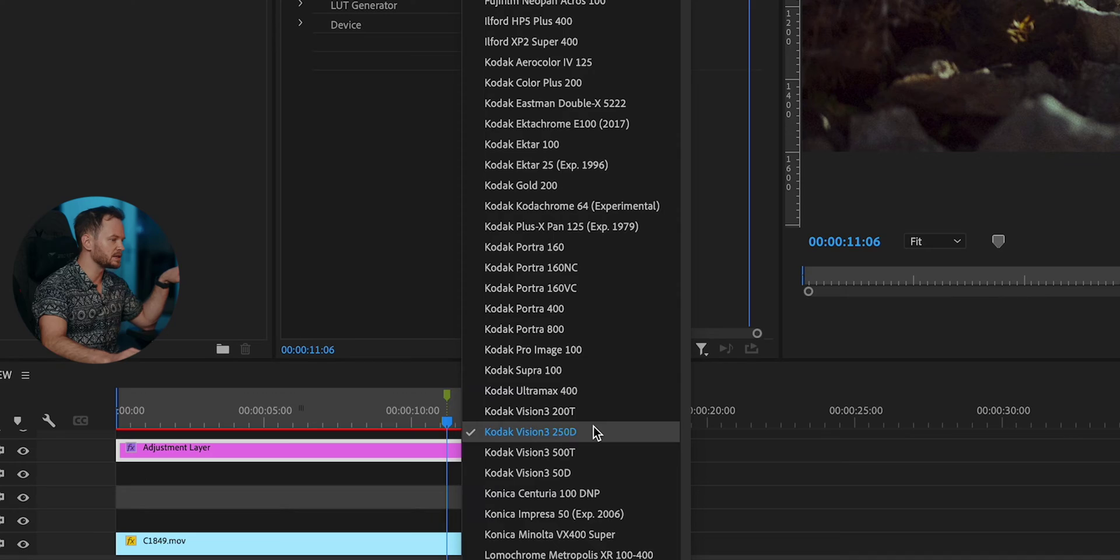
left_click(580, 210)
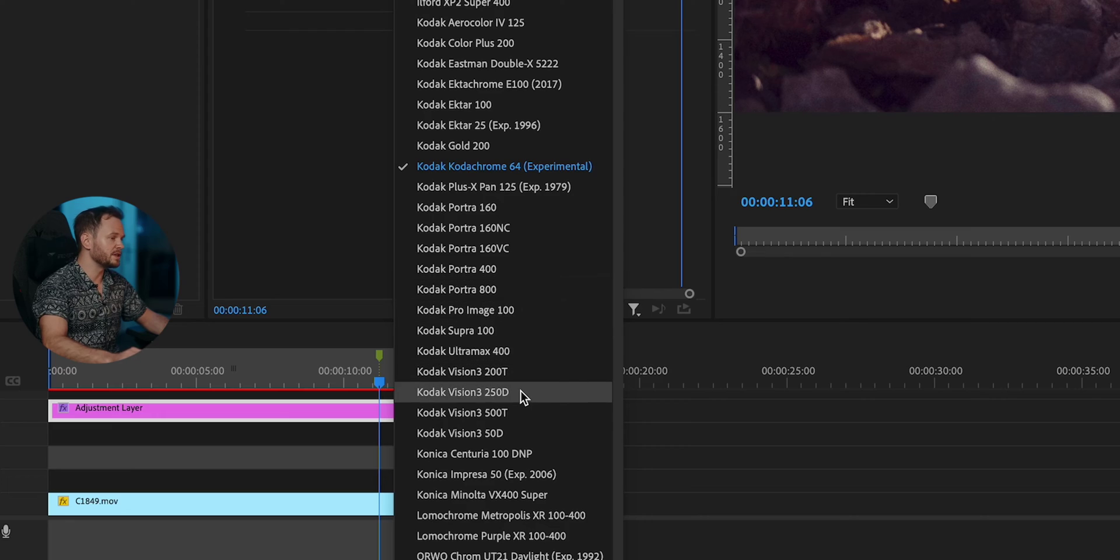
left_click(520, 390)
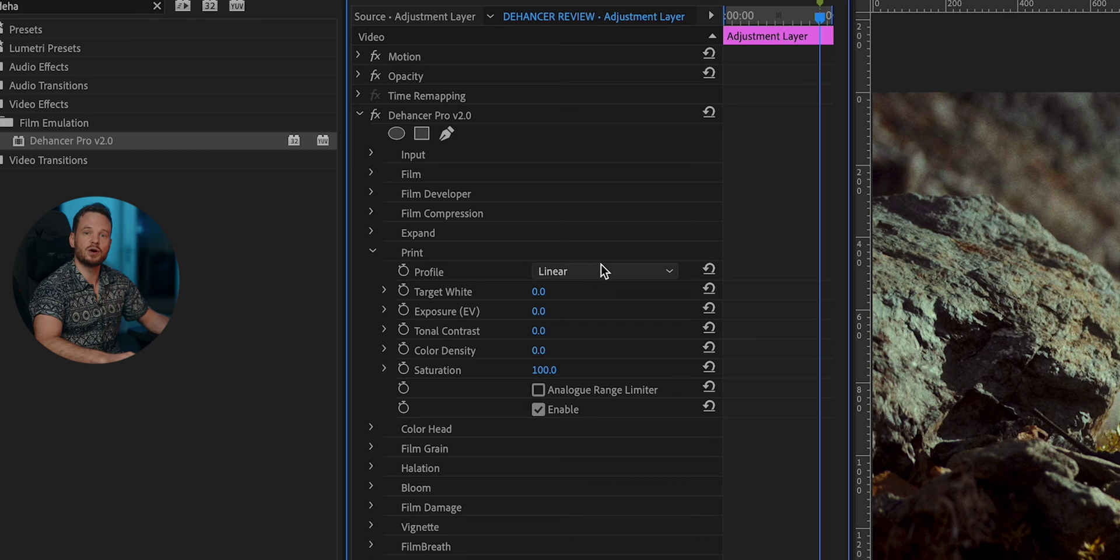
Set Dehancer's Print Profile to Kodak 2383 Print Film.
left_click(601, 265)
left_click(629, 335)
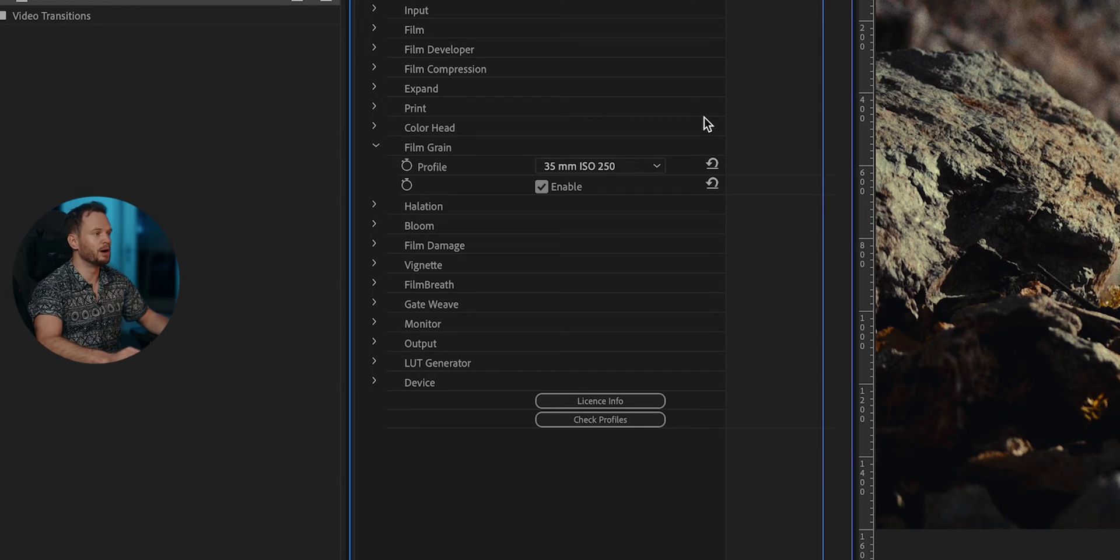
Set the Film Grain profile to Custom with film type Positive.
left_click(605, 166)
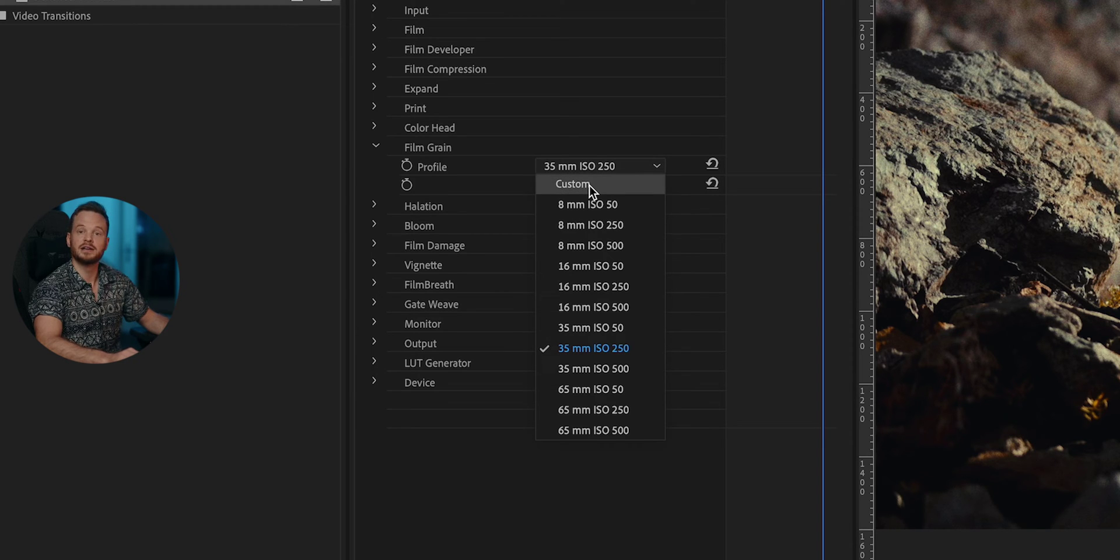
left_click(589, 184)
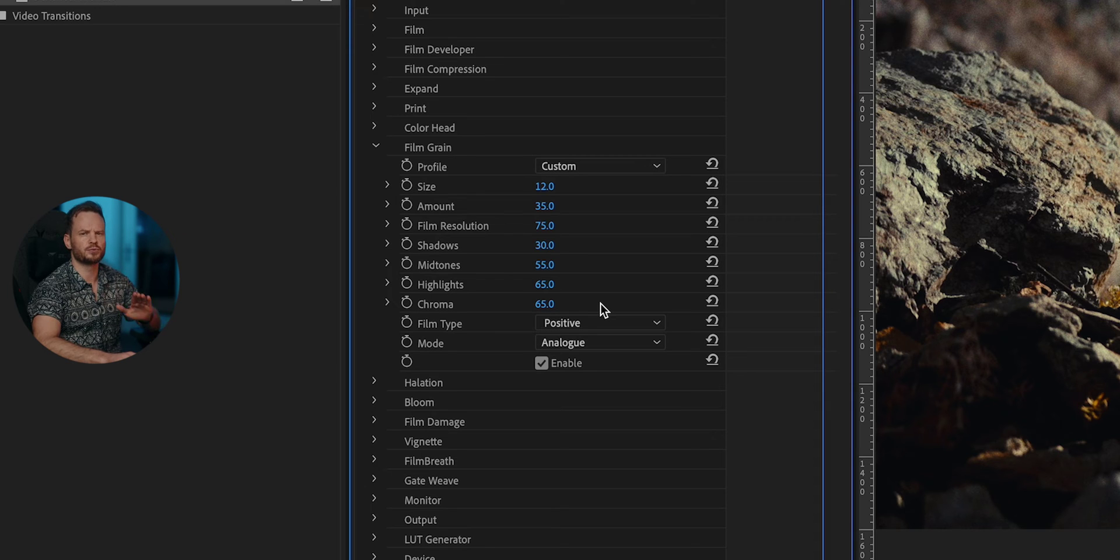
left_click(614, 328)
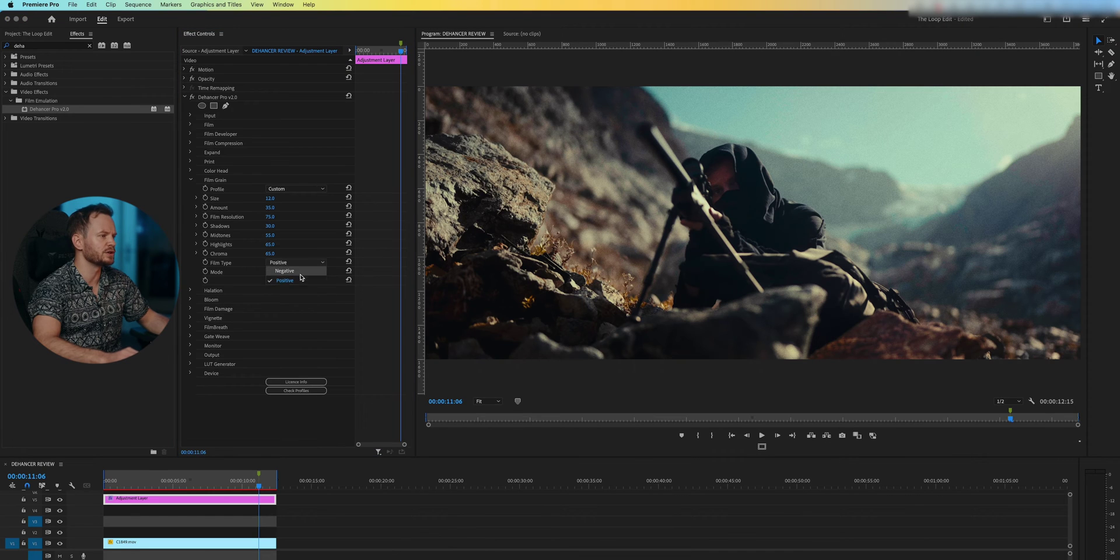
left_click(306, 272)
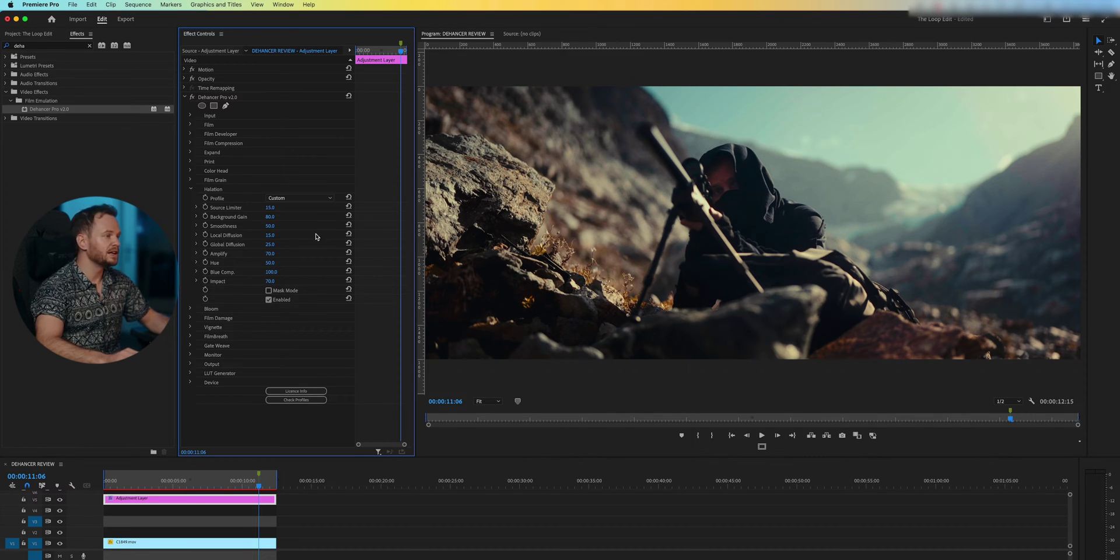
Enter 100 for halation Local and Global Diffusion, then collapse the Halation group.
left_click(272, 235)
type("100")
key("Tab")
type("100")
key("Return")
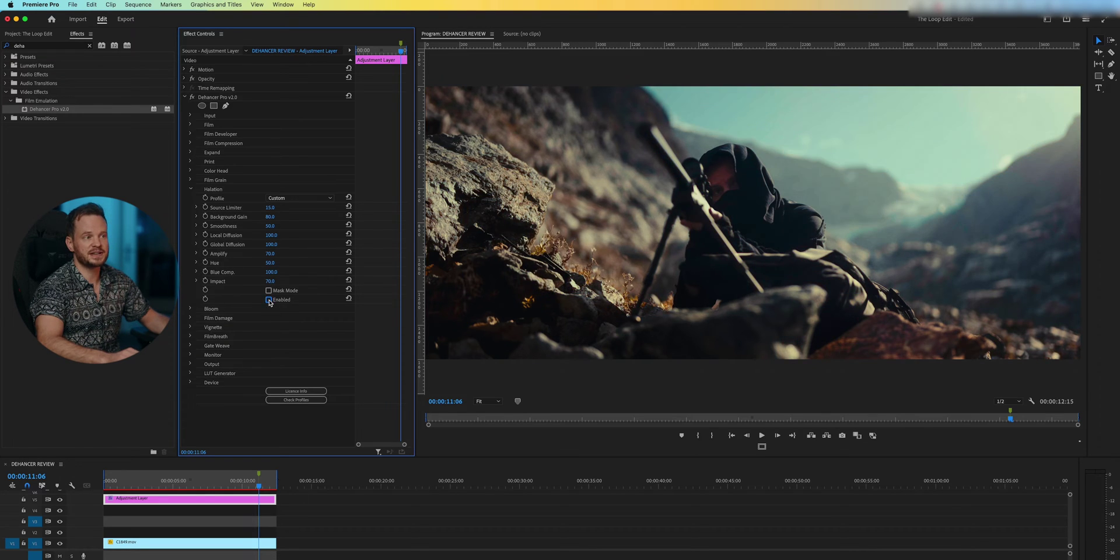
left_click(189, 190)
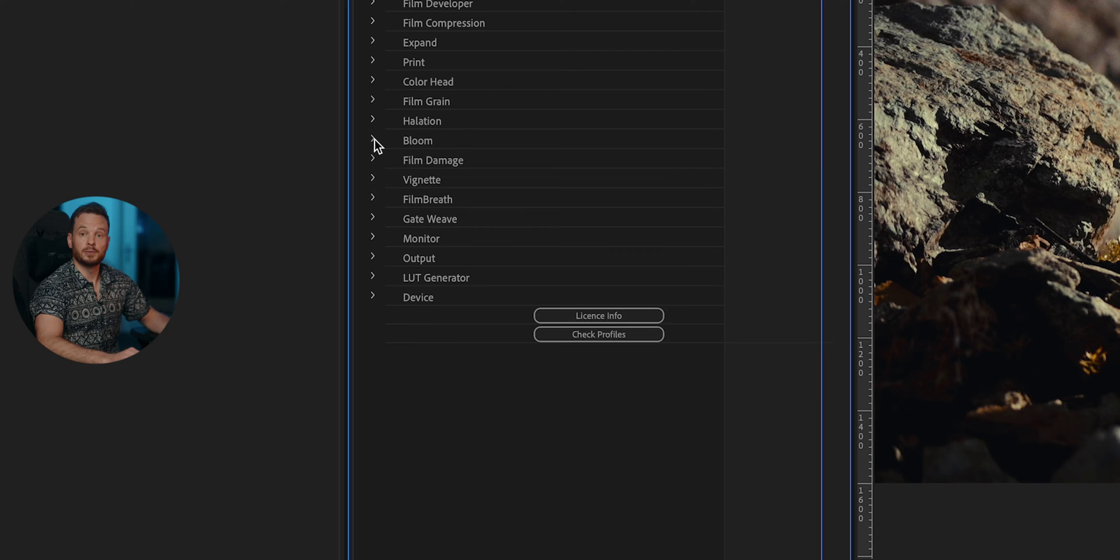
Enable Dehancer's Bloom and bring up its profile choices.
left_click(190, 199)
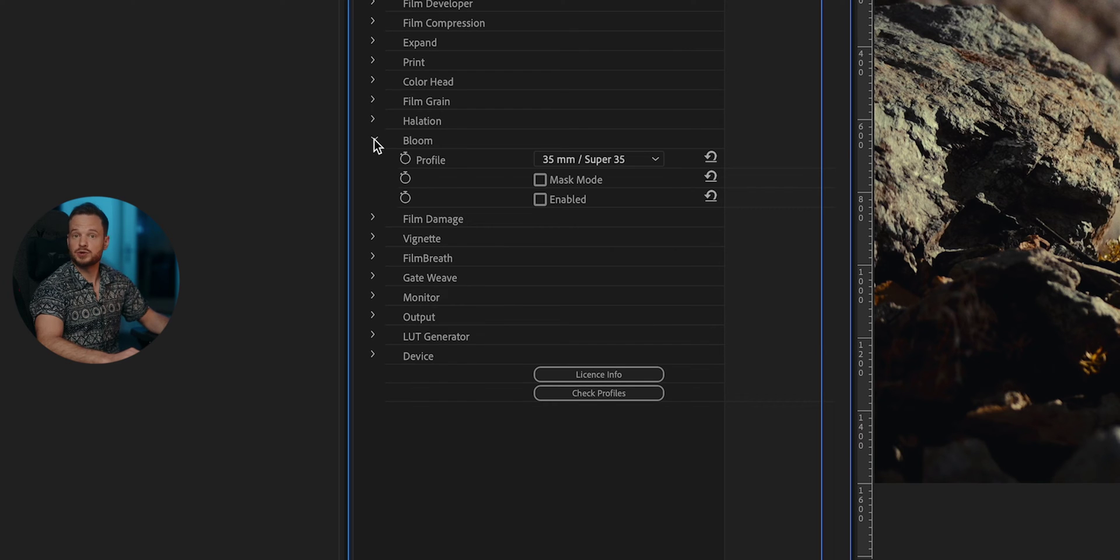
left_click(547, 203)
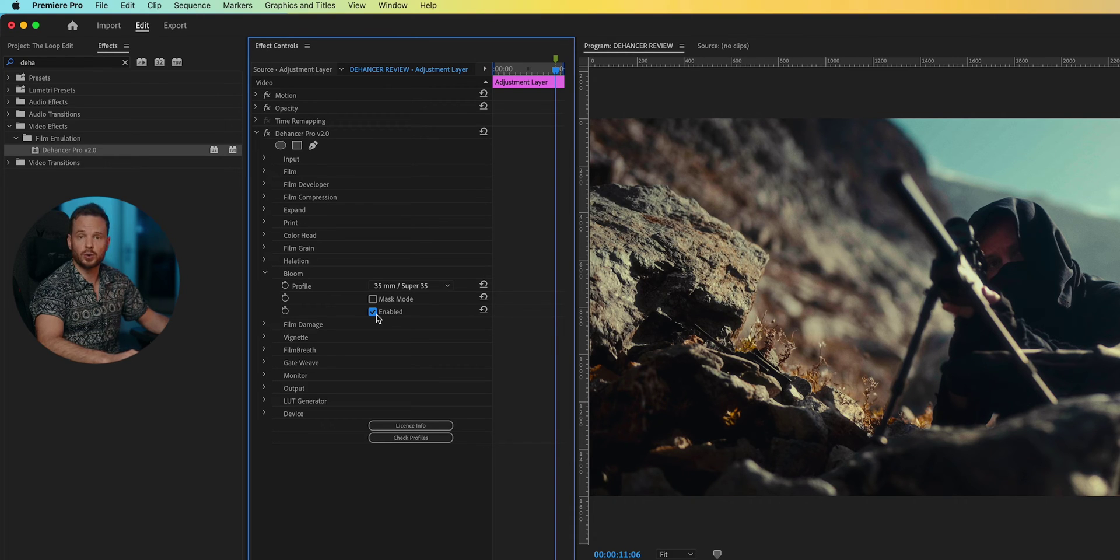
left_click(415, 285)
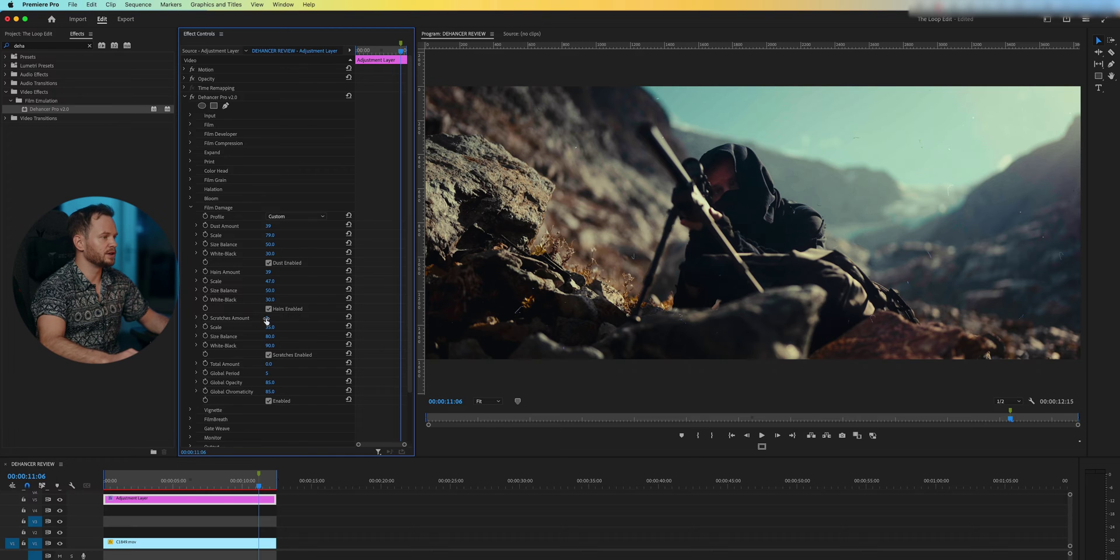
Move the playhead back to about 00:00:05:04 and play the clip to review the film damage.
left_click(181, 482)
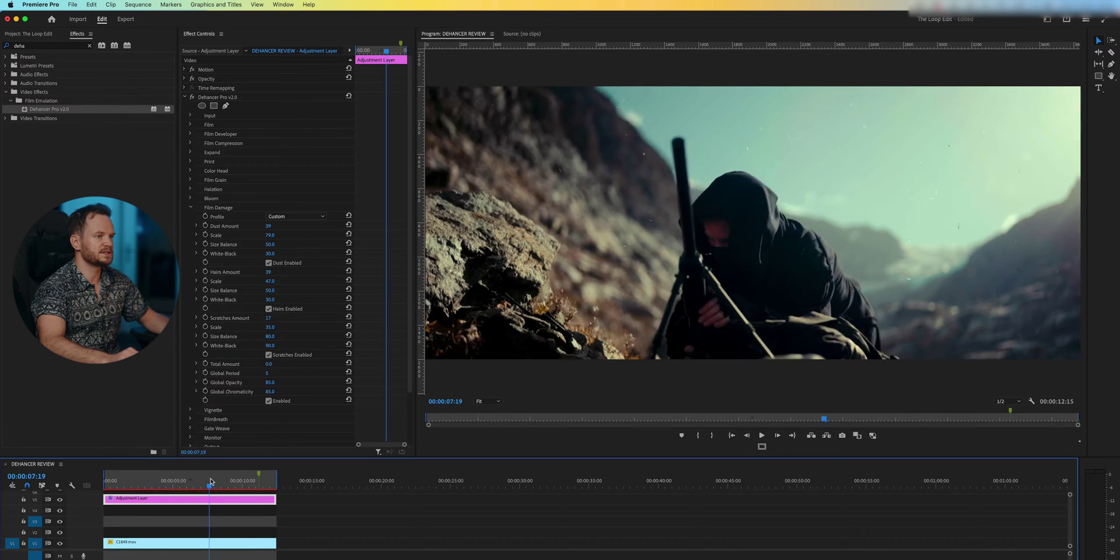
left_click_drag(181, 483, 175, 483)
key("space")
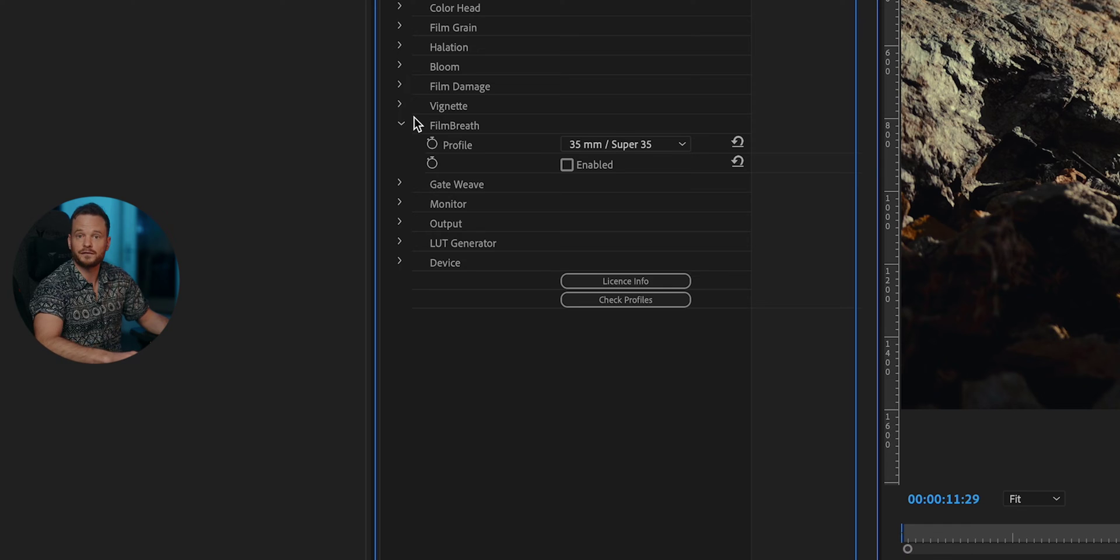
left_click(402, 125)
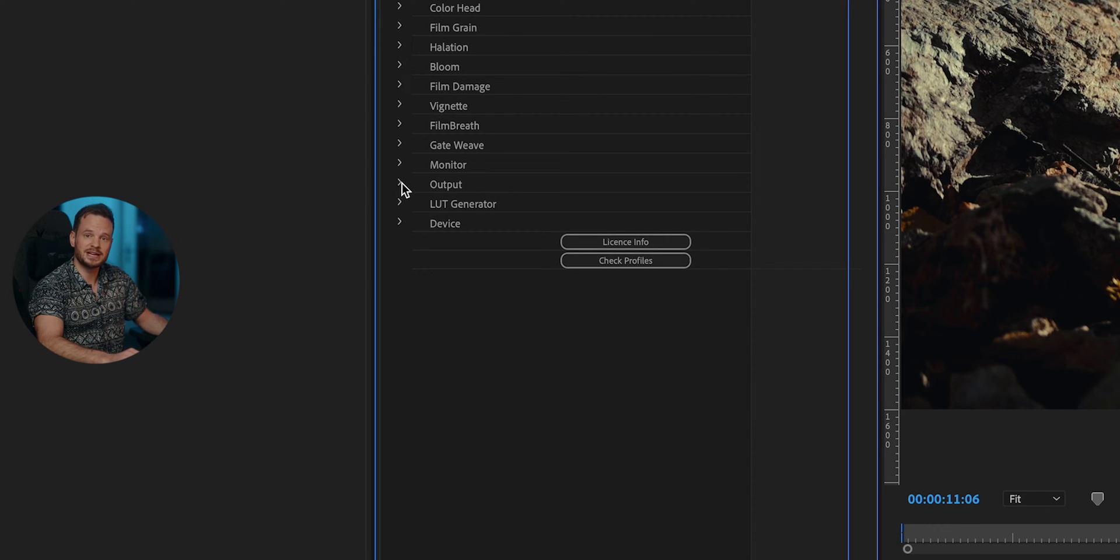
In Dehancer's LUT Generator, change LUT Size from Small (17x17x17) to Normal (33x33x33).
left_click(402, 183)
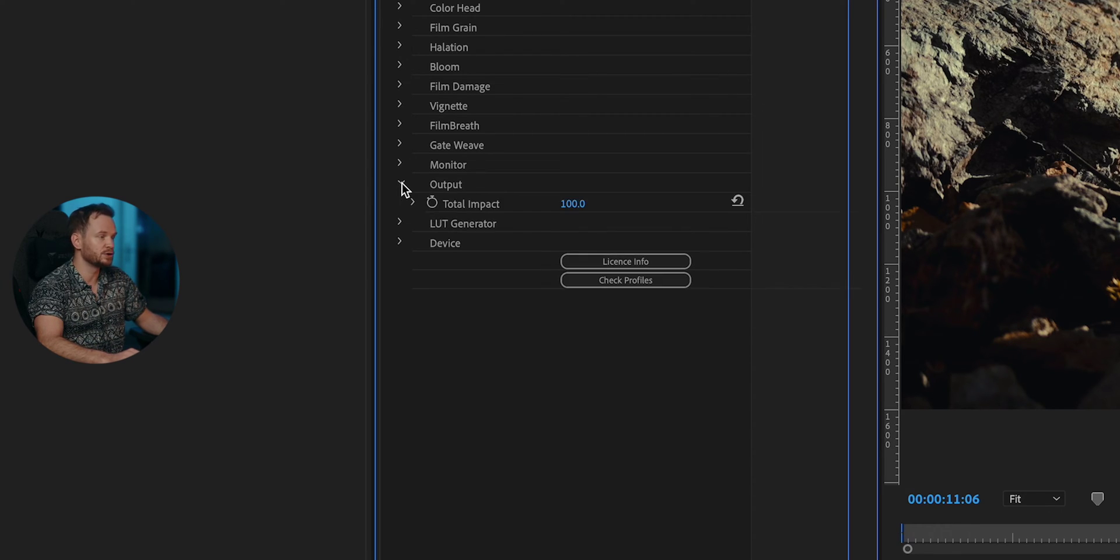
left_click(400, 261)
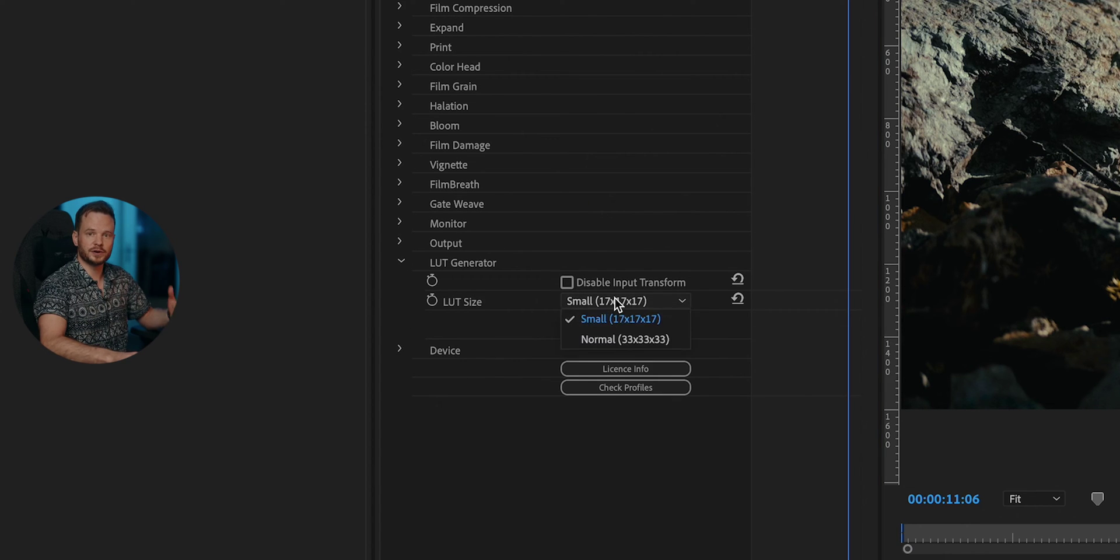
left_click(623, 340)
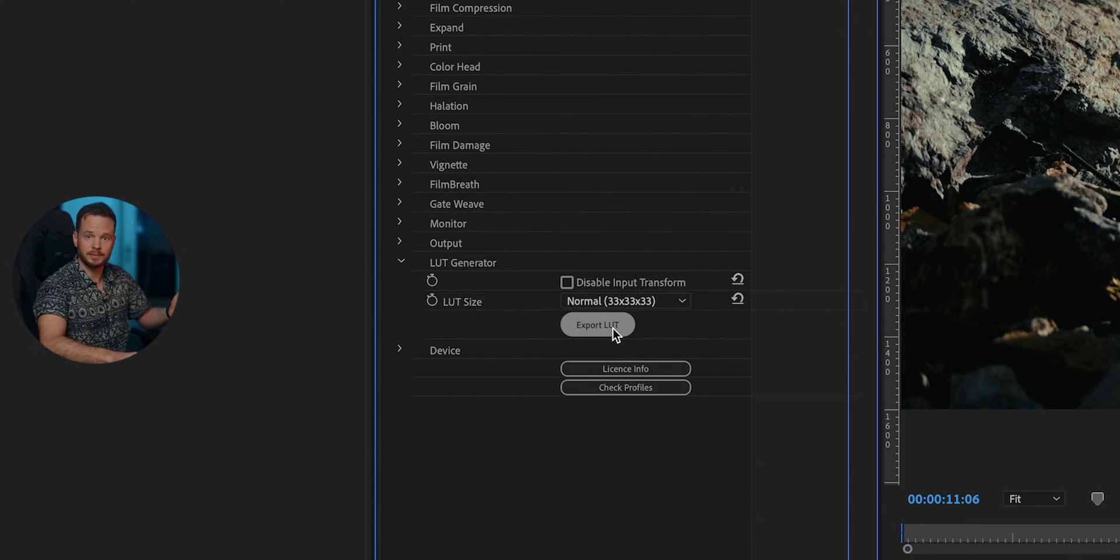